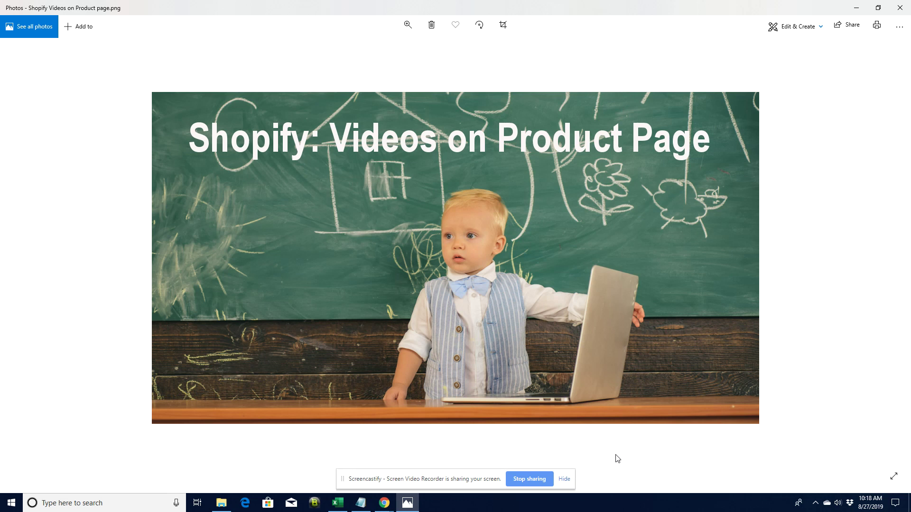
Reload the Ethiopian Washed Sidamo storefront page and confirm no video appears under the description
{"action": "mouse_move", "coordinate": [382, 499]}
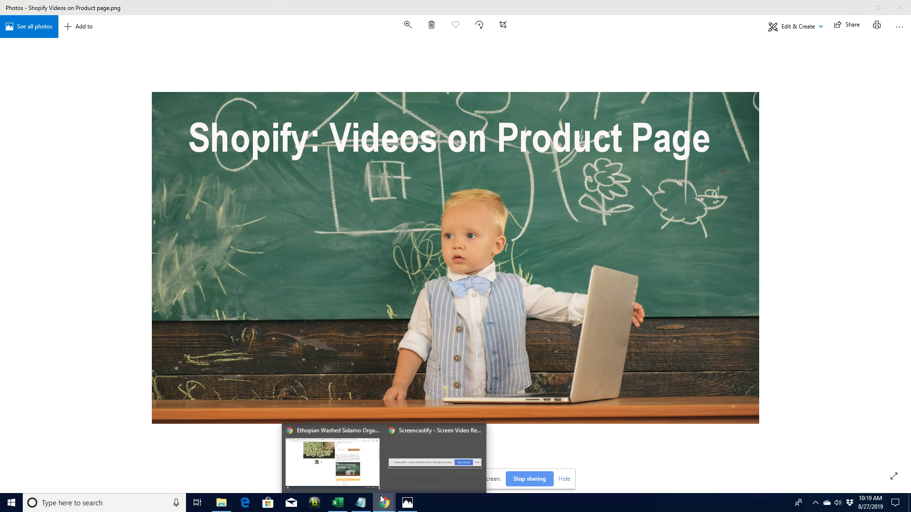
{"action": "left_click", "coordinate": [336, 433]}
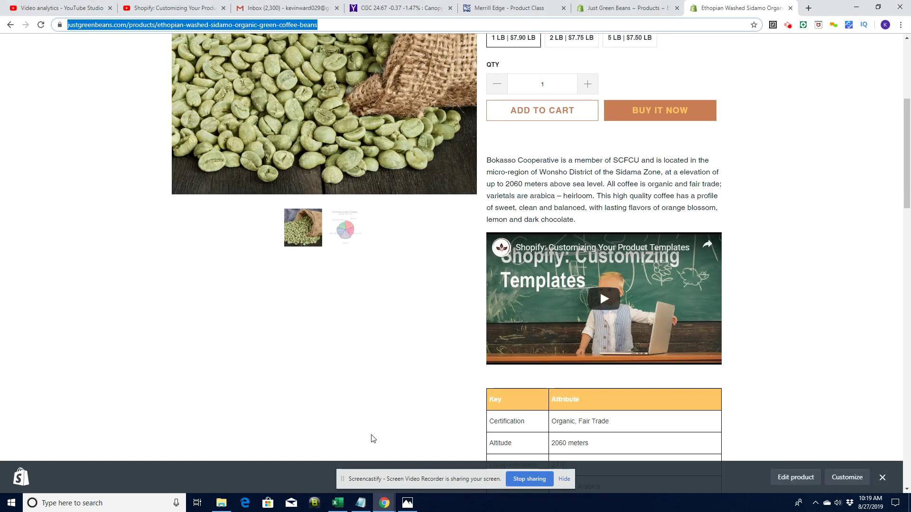
{"action": "key", "text": "Return"}
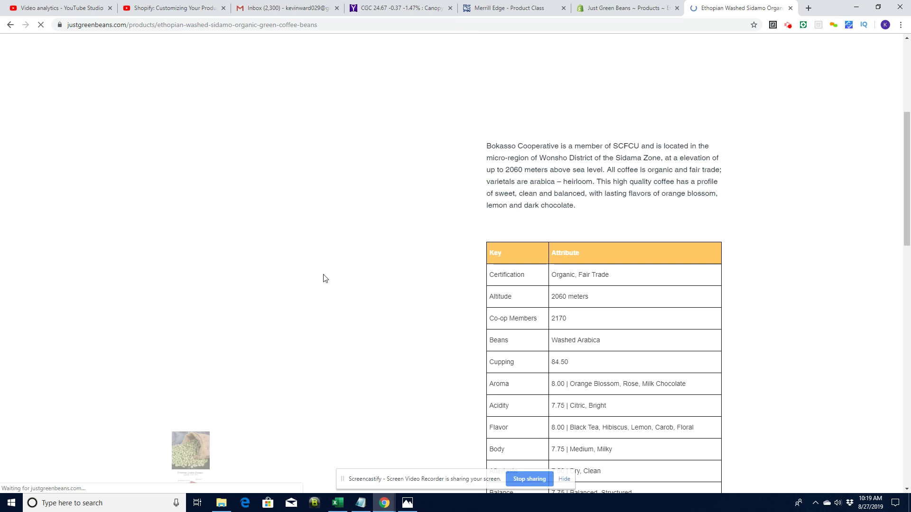
{"action": "scroll", "coordinate": [909, 161], "scroll_direction": "up", "scroll_amount": 5}
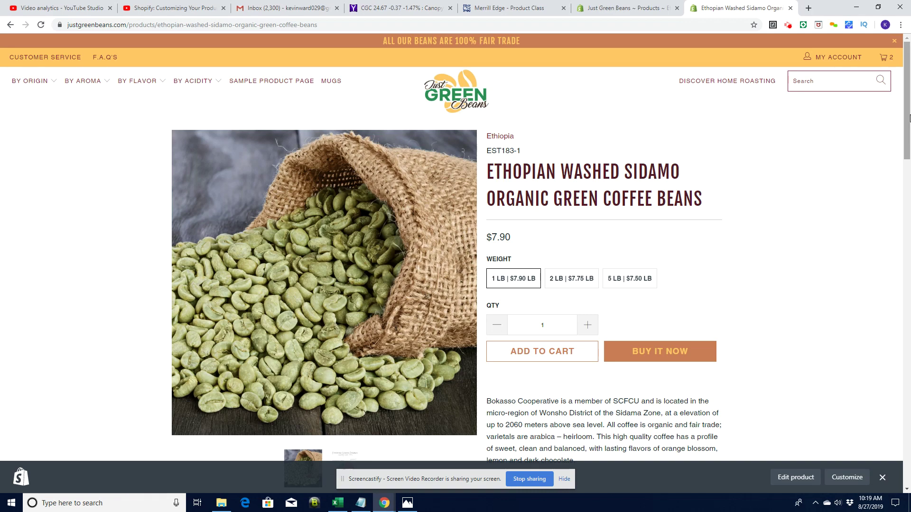
{"action": "scroll", "coordinate": [908, 245], "scroll_direction": "down", "scroll_amount": 10}
{"action": "left_click_drag", "start_coordinate": [908, 245], "coordinate": [909, 117]}
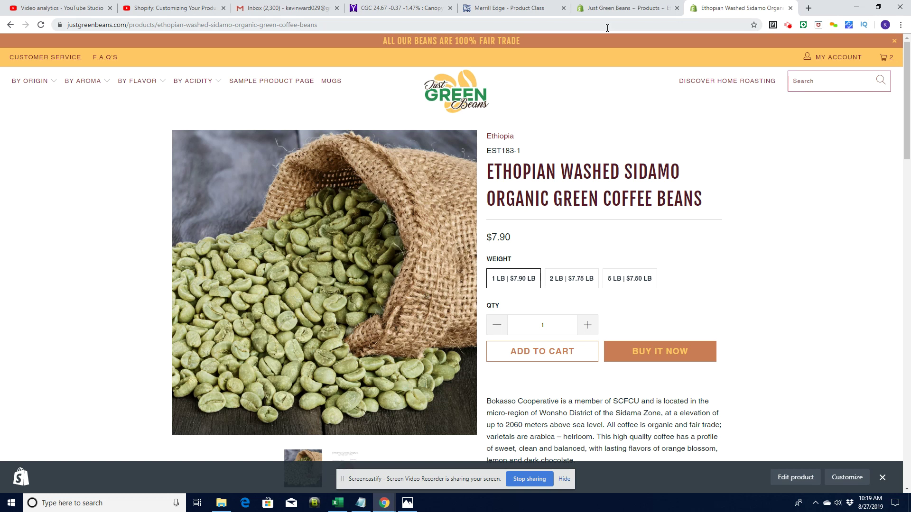
{"action": "left_click", "coordinate": [607, 9]}
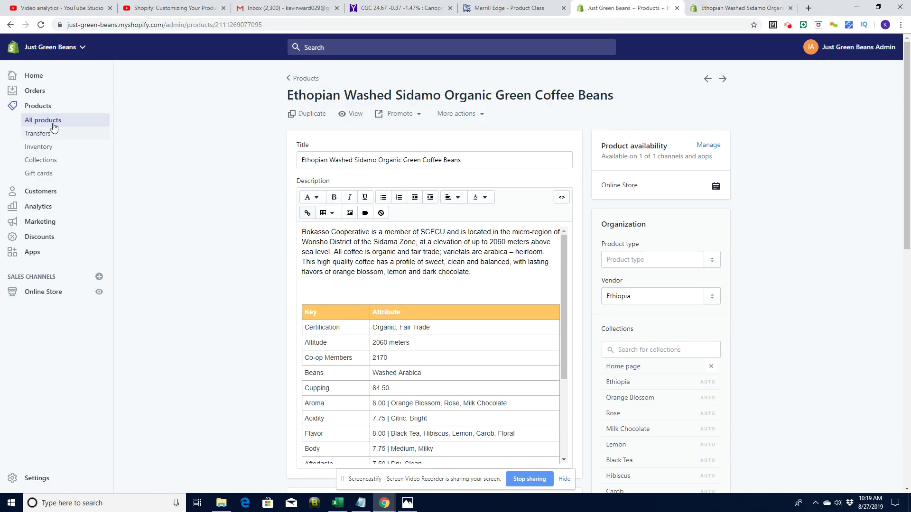
Open the Ethiopian Washed Sidamo product from All products and start inserting a video below its description
{"action": "left_click", "coordinate": [38, 106]}
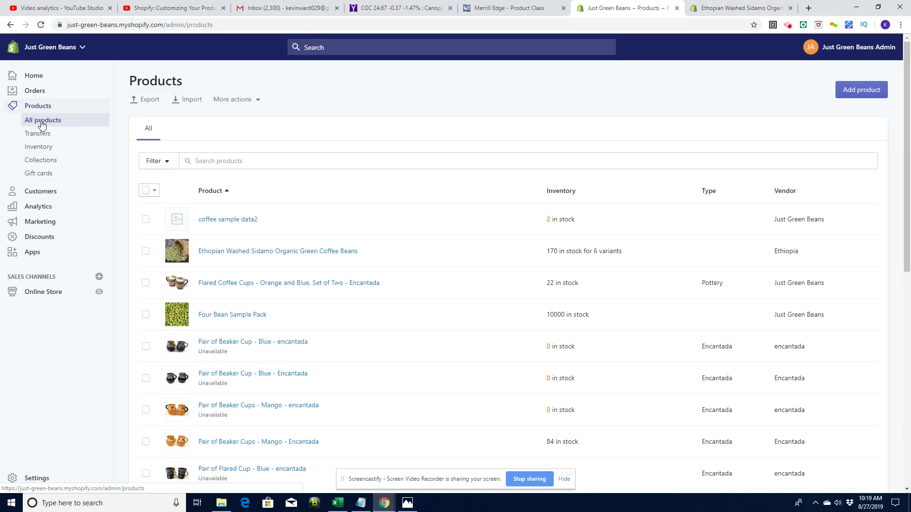
{"action": "left_click", "coordinate": [229, 257]}
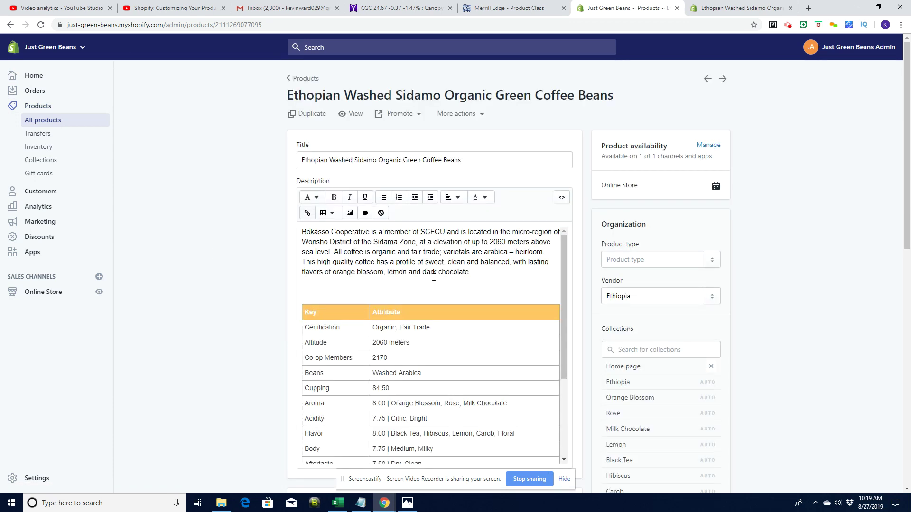
{"action": "left_click", "coordinate": [310, 289]}
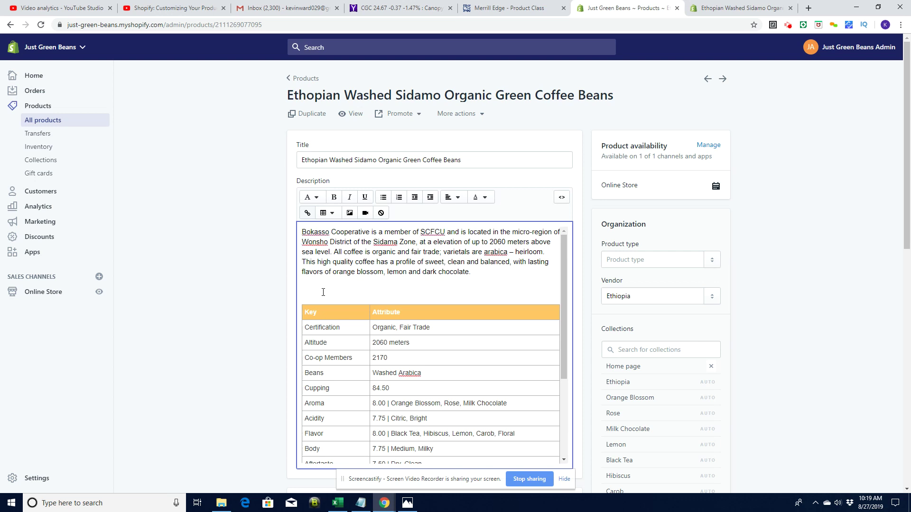
{"action": "left_click", "coordinate": [366, 214]}
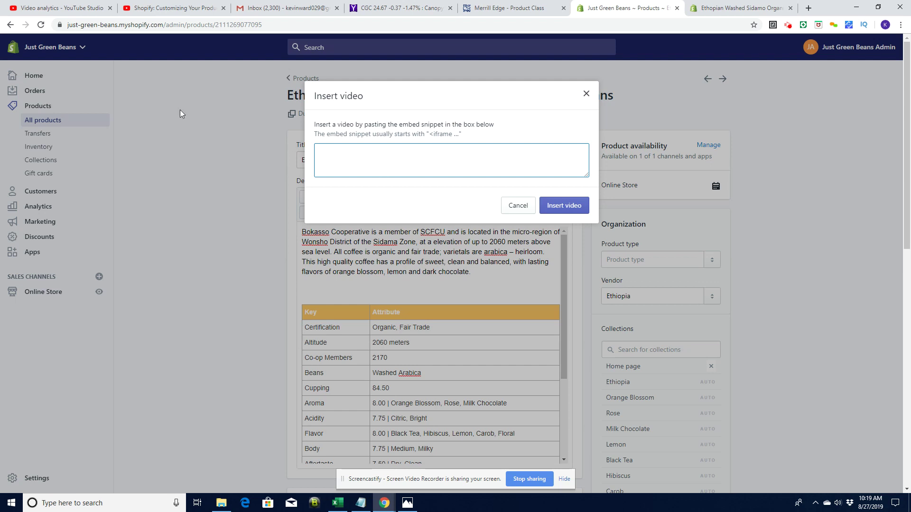
Open the Share > Embed dialog for the 'Shopify: Customizing Your Product Templates' YouTube video
{"action": "left_click", "coordinate": [162, 10]}
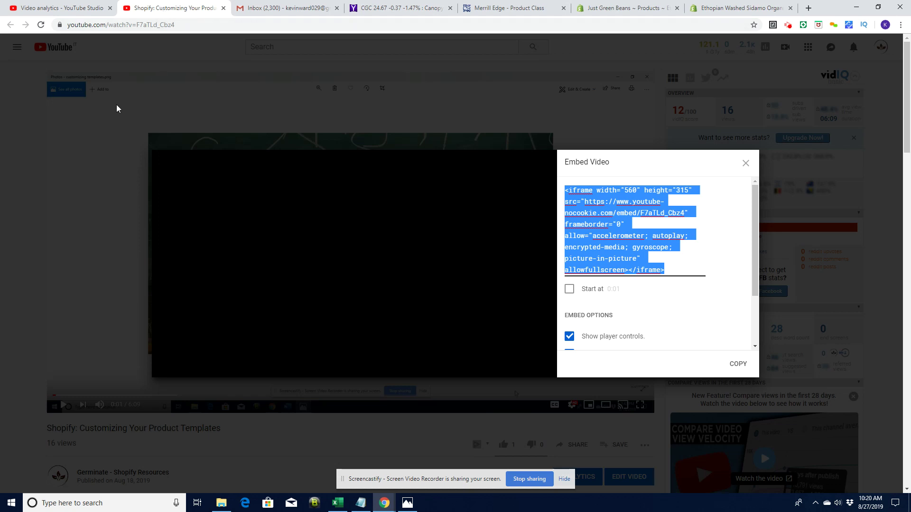
{"action": "left_click", "coordinate": [745, 163]}
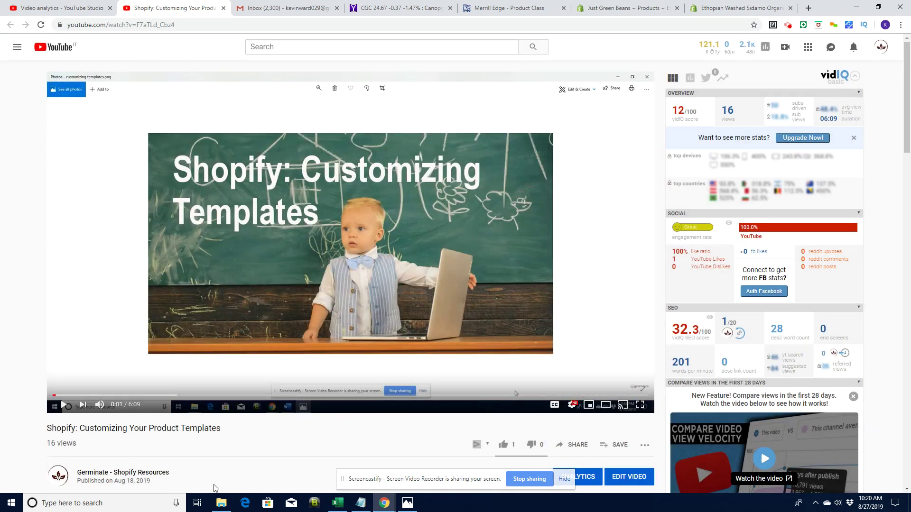
{"action": "left_click", "coordinate": [579, 446]}
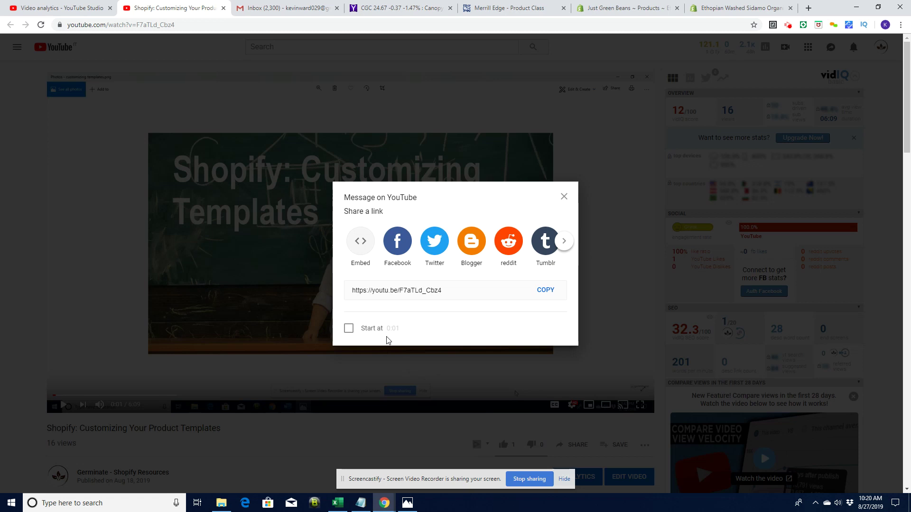
{"action": "left_click", "coordinate": [360, 243]}
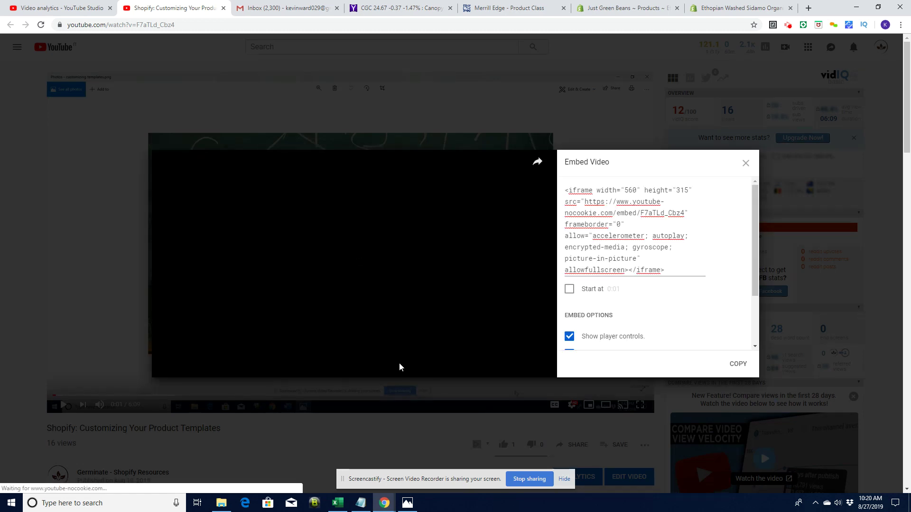
Turn privacy-enhanced mode off and back on, then copy the iframe embed code
{"action": "left_click_drag", "start_coordinate": [754, 226], "coordinate": [758, 260]}
{"action": "left_click", "coordinate": [570, 290]}
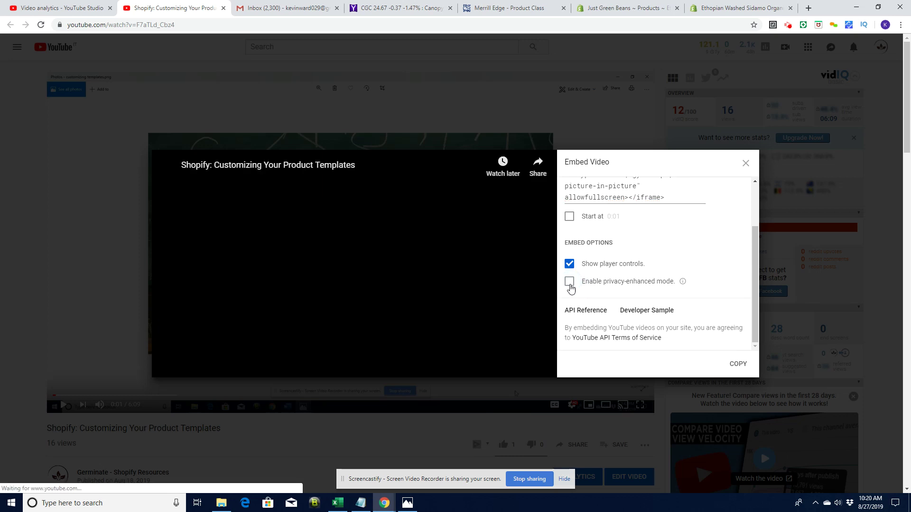
{"action": "left_click", "coordinate": [570, 285]}
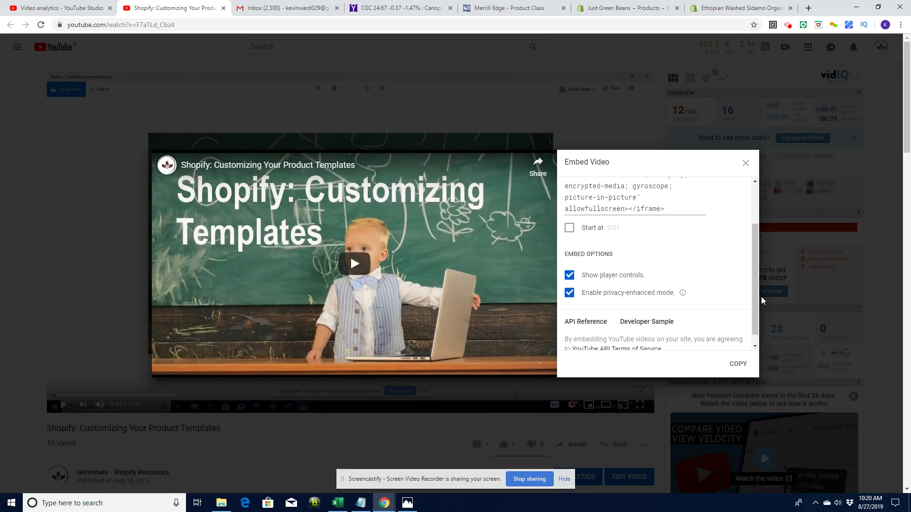
{"action": "left_click_drag", "start_coordinate": [758, 305], "coordinate": [752, 252]}
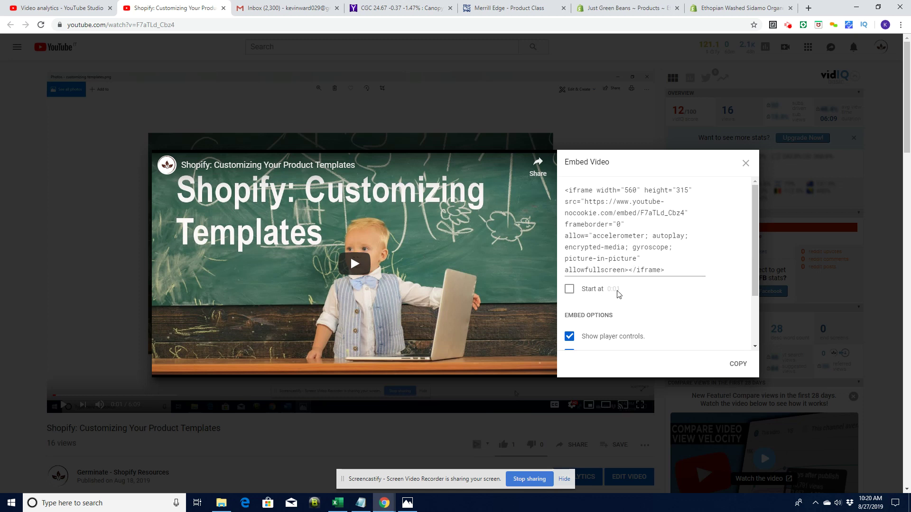
{"action": "scroll", "coordinate": [754, 278], "scroll_direction": "down", "scroll_amount": 1}
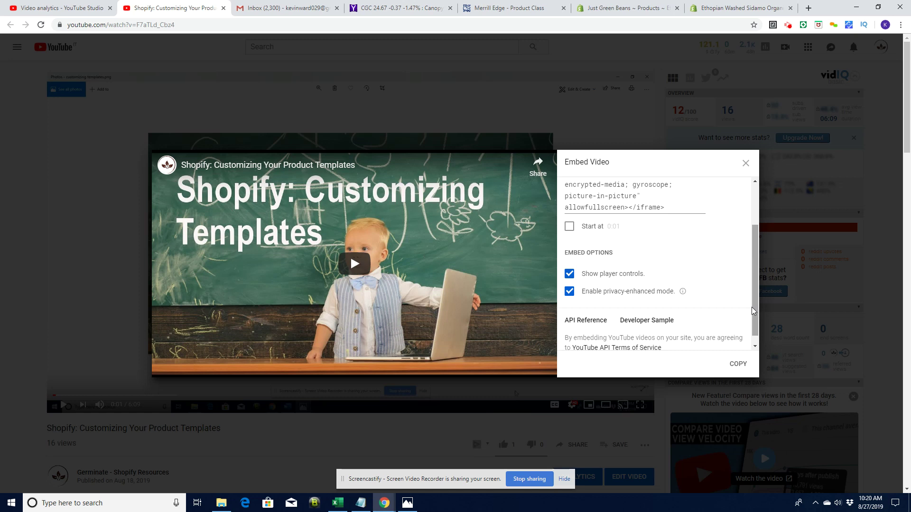
{"action": "left_click_drag", "start_coordinate": [754, 309], "coordinate": [754, 271]}
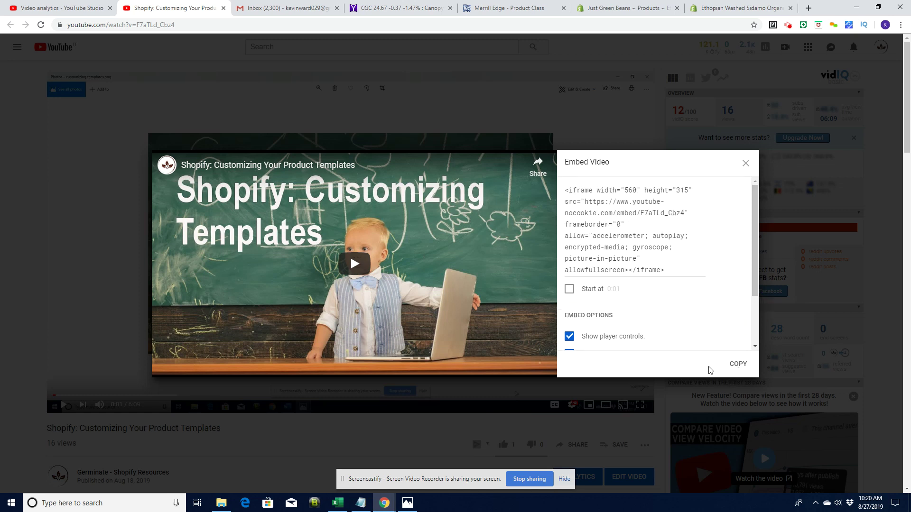
{"action": "left_click", "coordinate": [738, 364]}
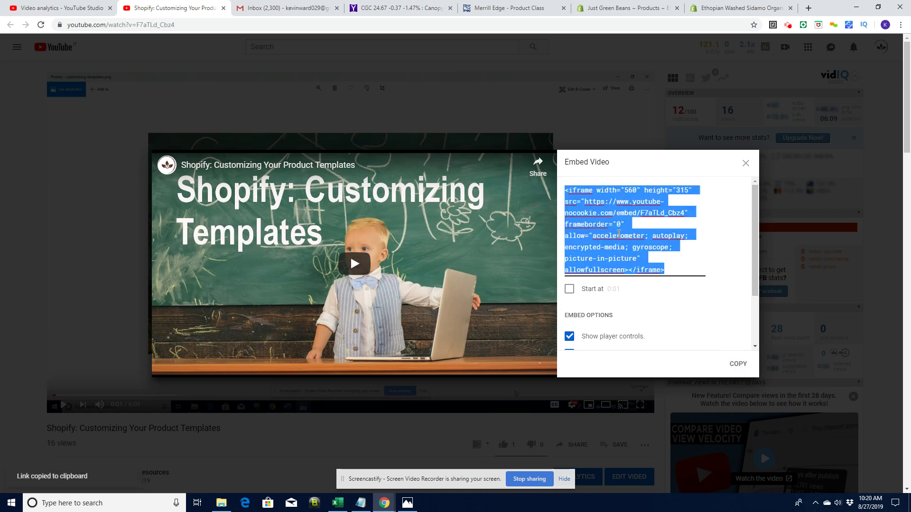
Paste the YouTube embed code into the Insert video box, insert it, and save the product
{"action": "left_click", "coordinate": [622, 8]}
{"action": "right_click", "coordinate": [359, 153]}
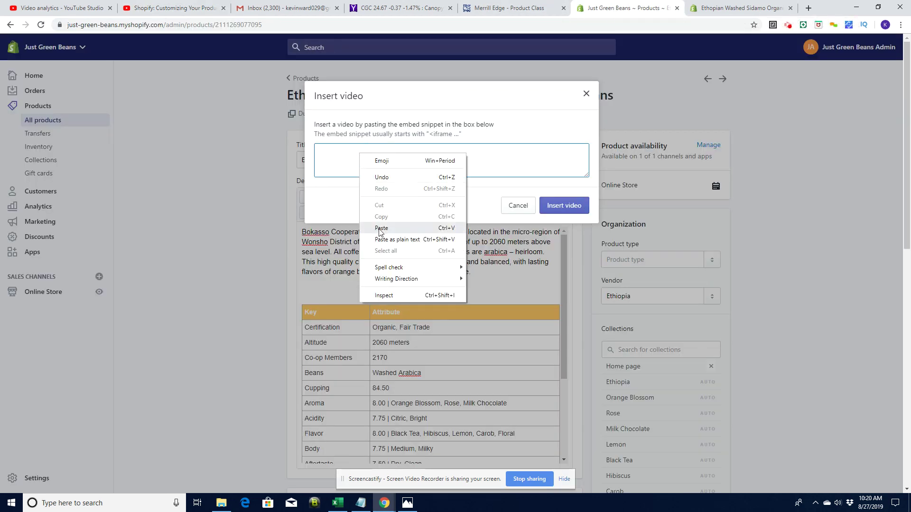
{"action": "left_click", "coordinate": [380, 226]}
{"action": "left_click", "coordinate": [569, 203]}
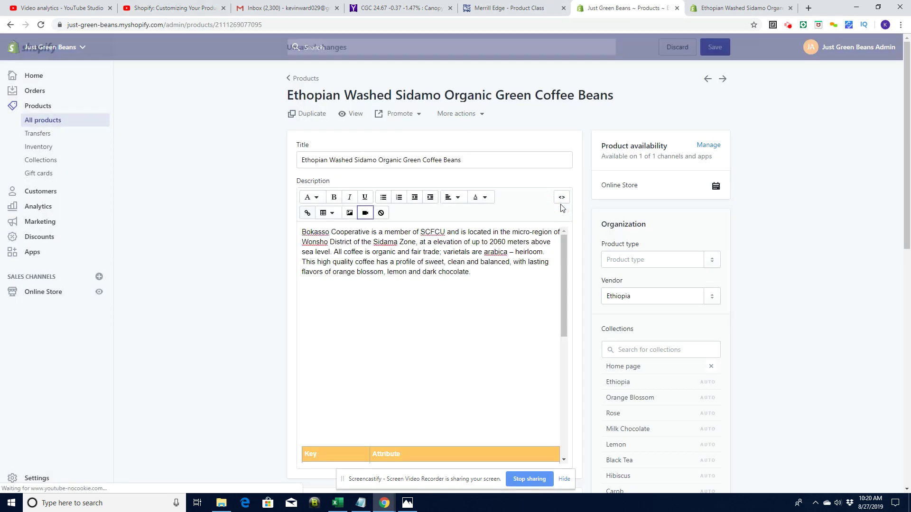
{"action": "left_click", "coordinate": [715, 47]}
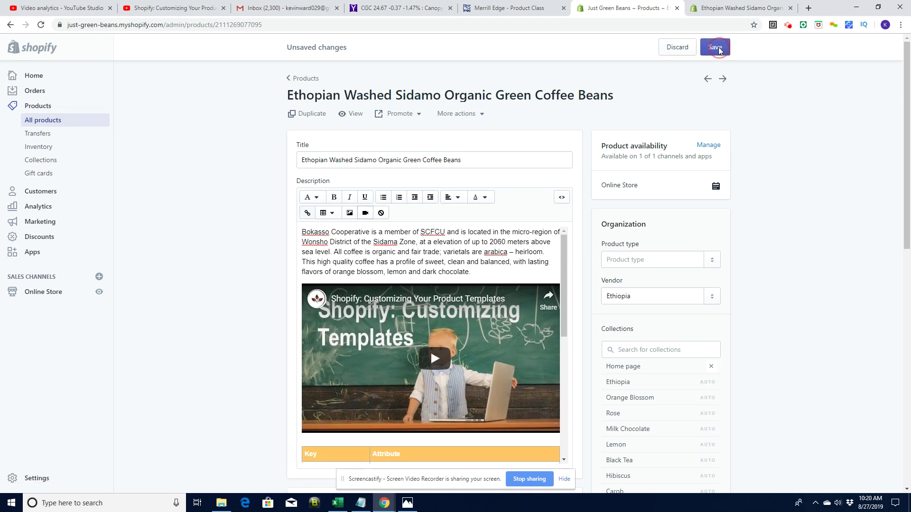
Reload the Just Green Beans product page and check the Customizing Your Product Templates video below the description
{"action": "left_click", "coordinate": [737, 9]}
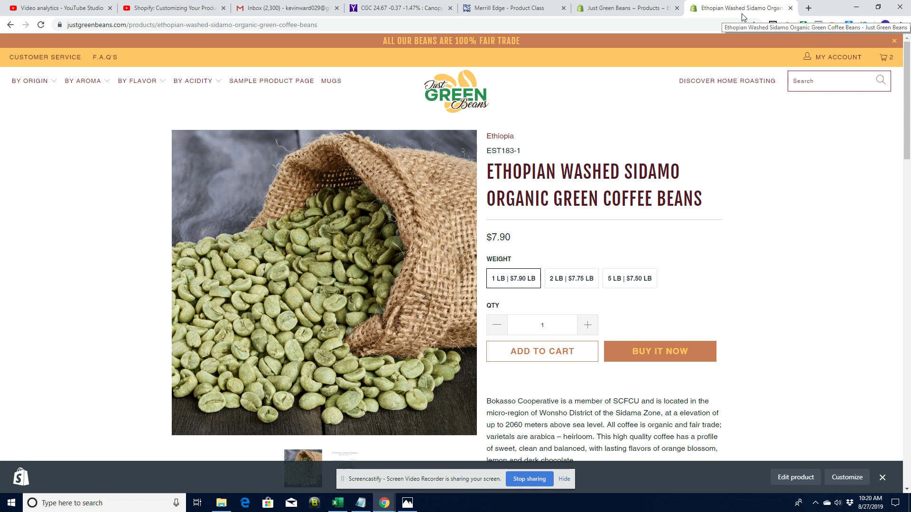
{"action": "key", "text": "F5"}
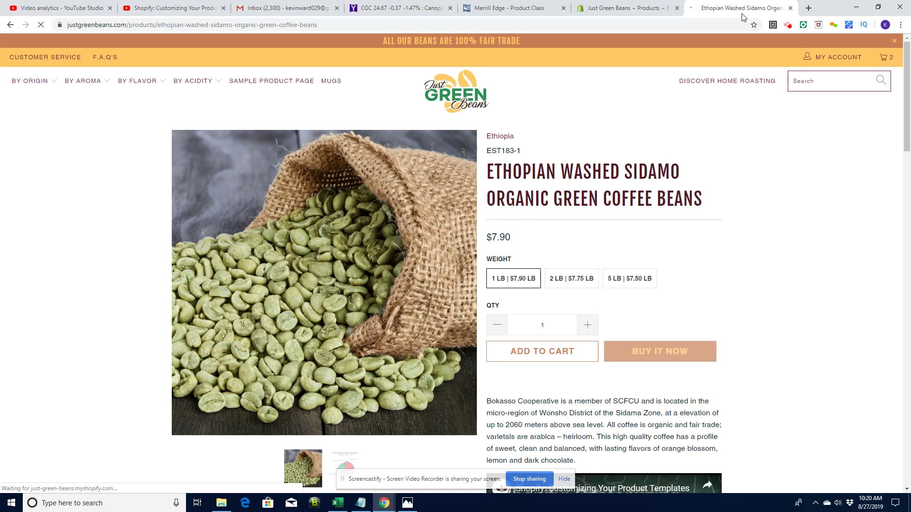
{"action": "left_click_drag", "start_coordinate": [907, 138], "coordinate": [901, 192]}
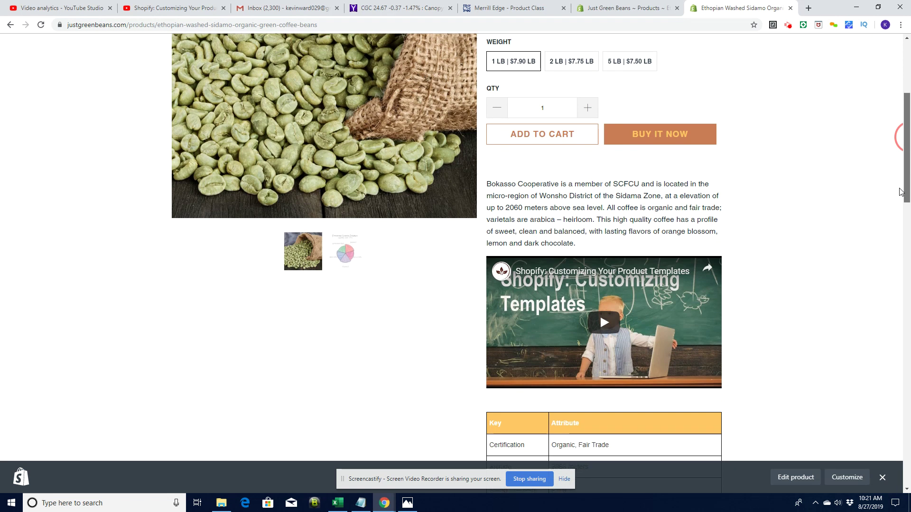
{"action": "left_click_drag", "start_coordinate": [901, 192], "coordinate": [902, 192]}
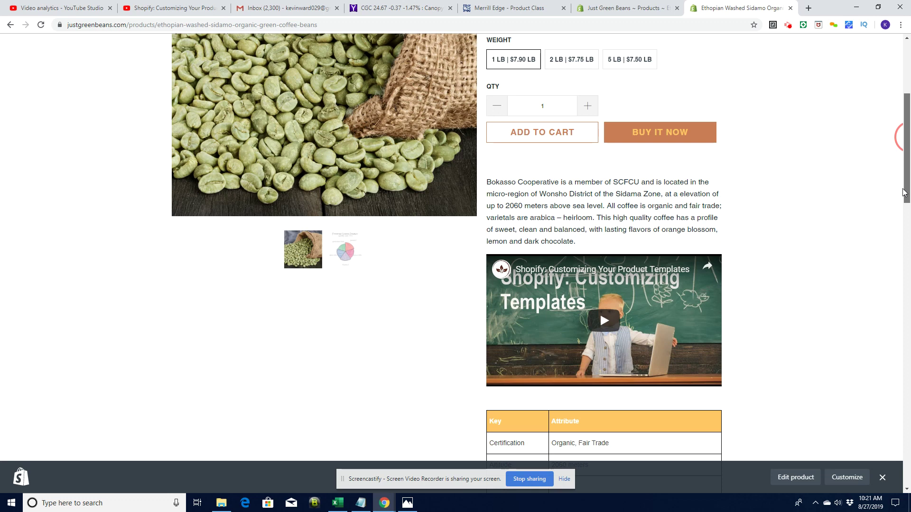
{"action": "left_click_drag", "start_coordinate": [903, 192], "coordinate": [909, 139]}
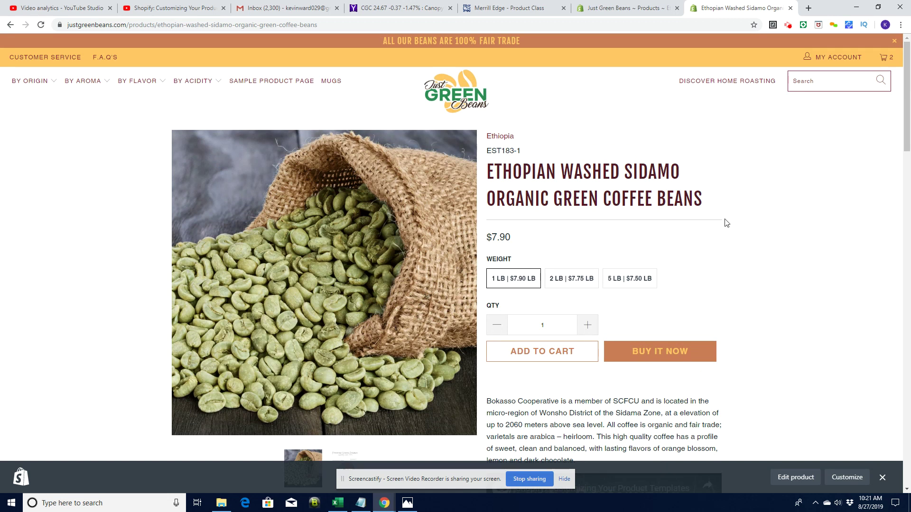